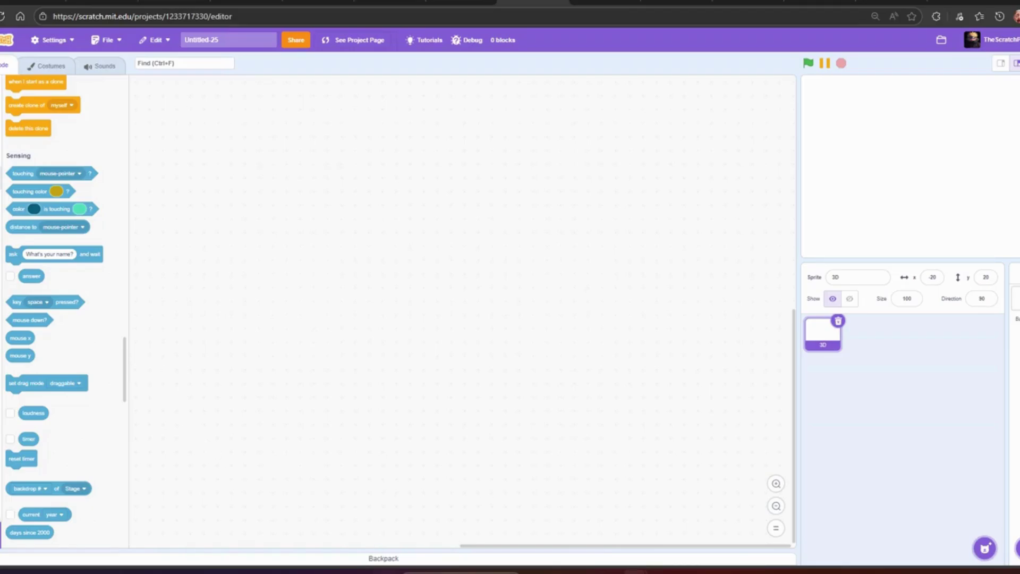
pyautogui.scroll(3, 444, 381)
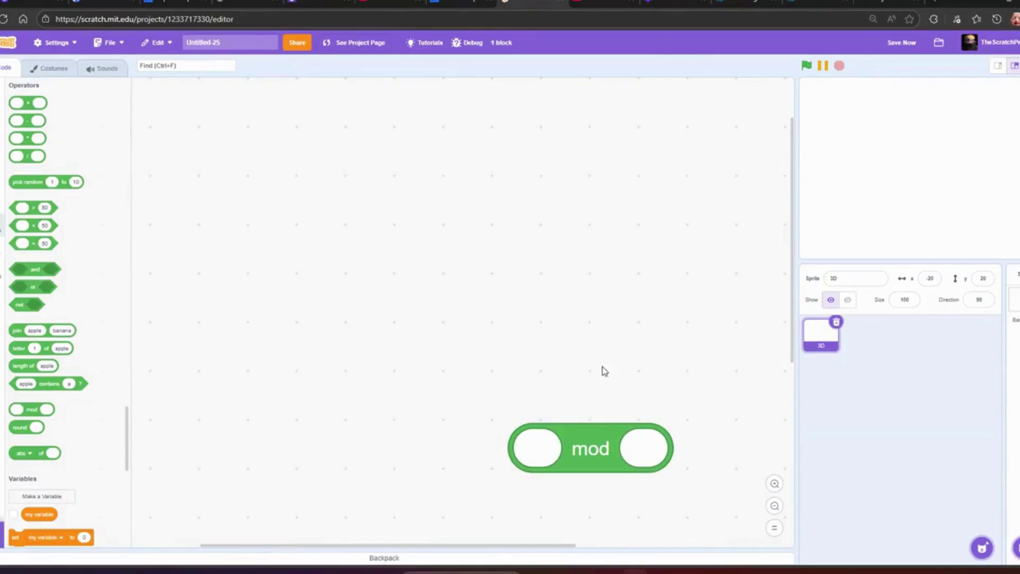
pyautogui.scroll(-5, 602, 372)
pyautogui.hscroll(-2, 342, 160)
pyautogui.scroll(1, 447, 193)
pyautogui.hscroll(-1, 446, 193)
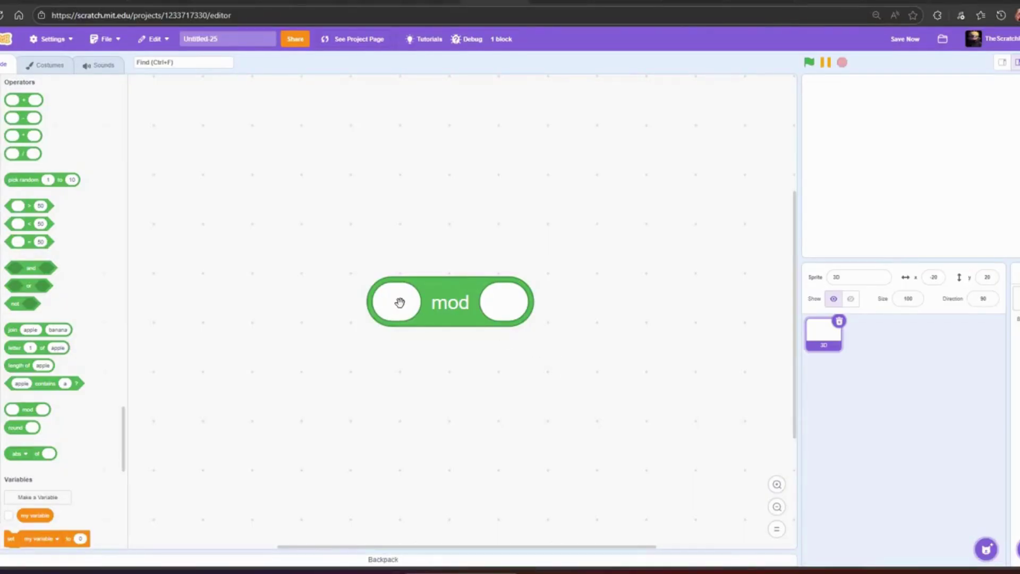
# Enter 10 and 3 into the mod block and evaluate it to get 1
pyautogui.click(400, 303)
pyautogui.write('10')
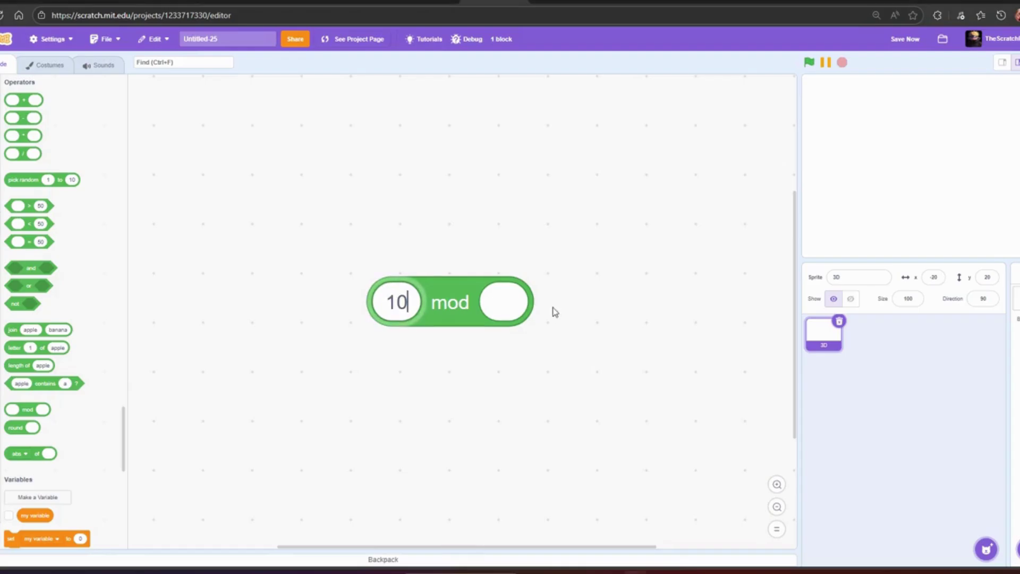
pyautogui.click(506, 295)
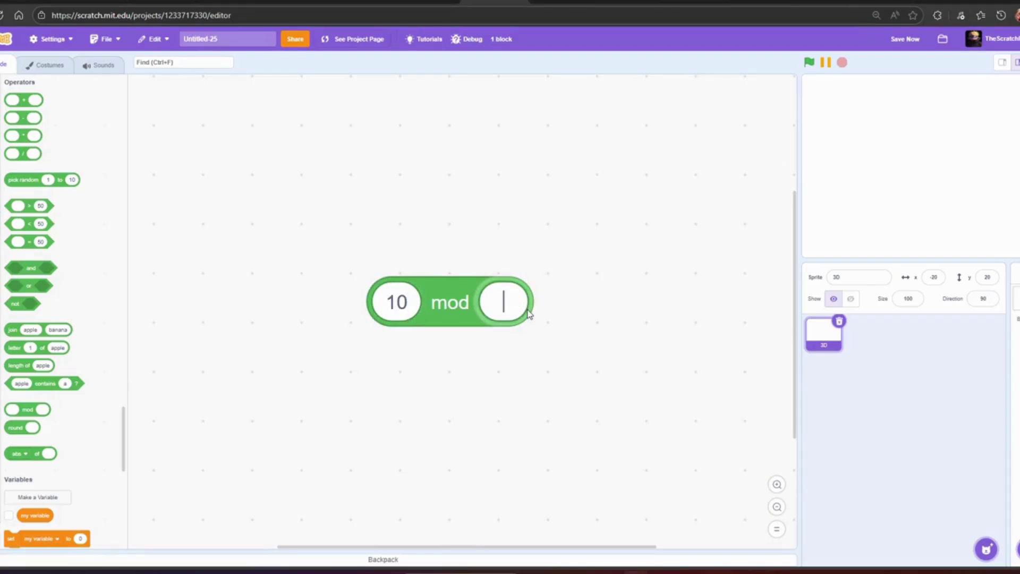
pyautogui.write('3')
pyautogui.click(439, 303)
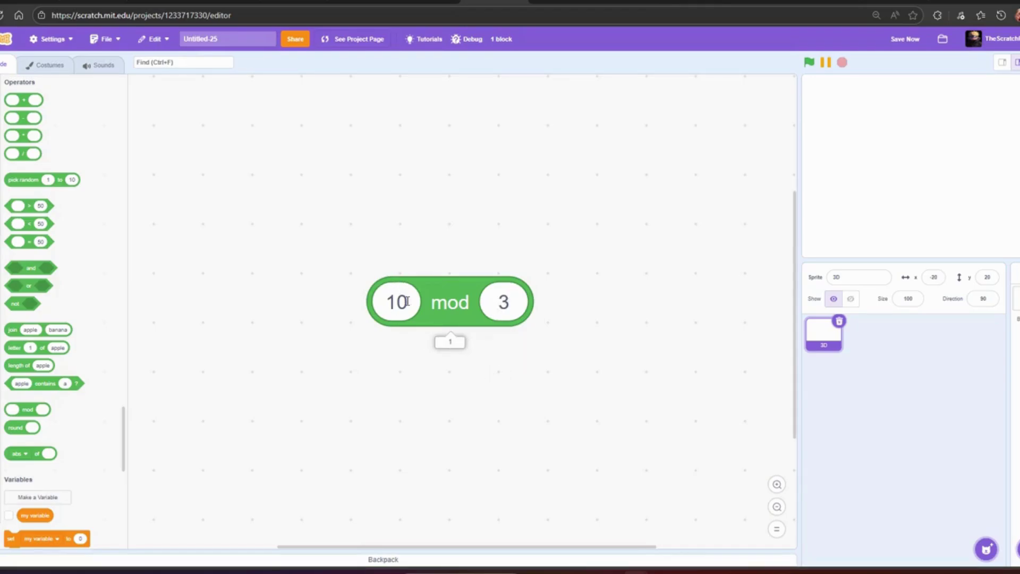
# Change the mod divisor to 4 and evaluate 10 mod 4, showing 2
pyautogui.click(513, 303)
pyautogui.press('BackSpace')
pyautogui.write('4')
pyautogui.click(514, 356)
pyautogui.click(465, 303)
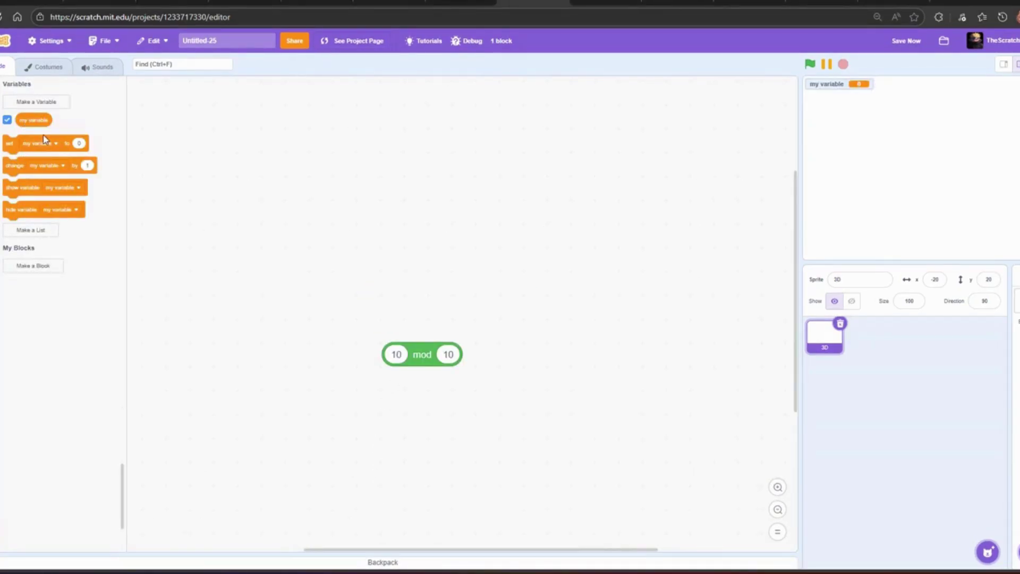
# Set my variable to my variable mod 10 after changing it by 1, all inside forever
pyautogui.moveTo(36, 119); pyautogui.dragTo(411, 343)
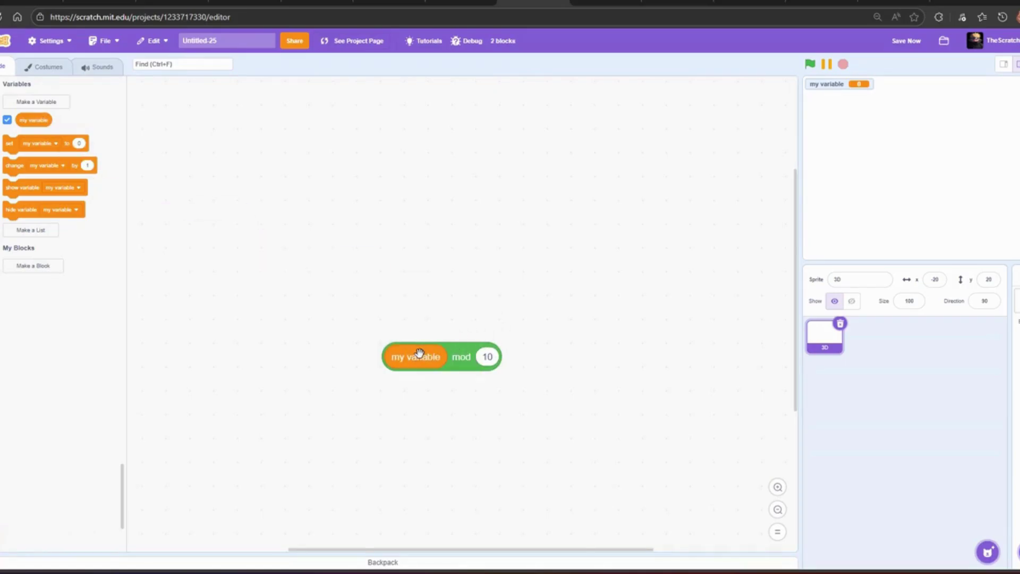
pyautogui.moveTo(9, 143); pyautogui.dragTo(334, 304)
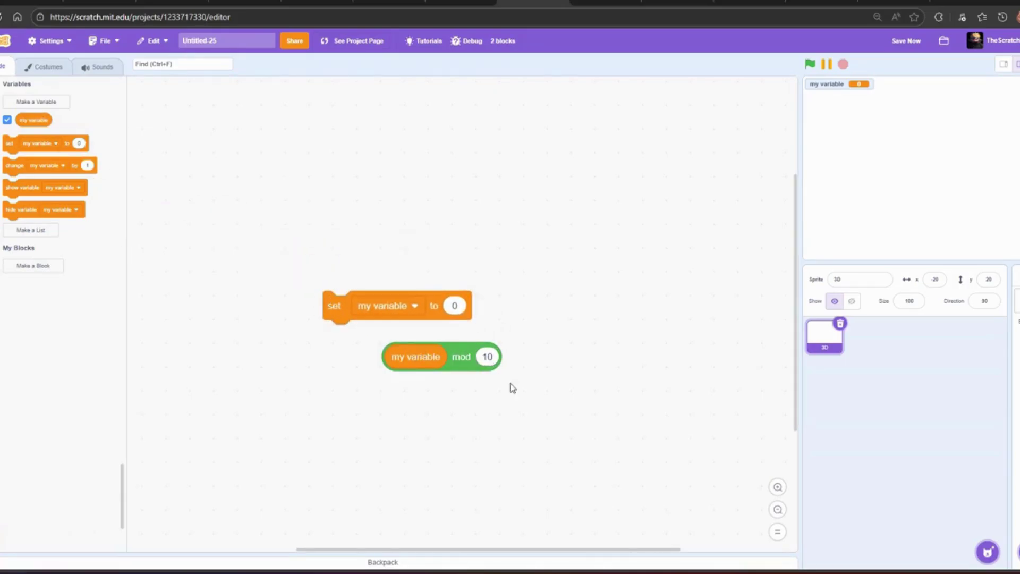
pyautogui.moveTo(457, 363); pyautogui.dragTo(504, 310)
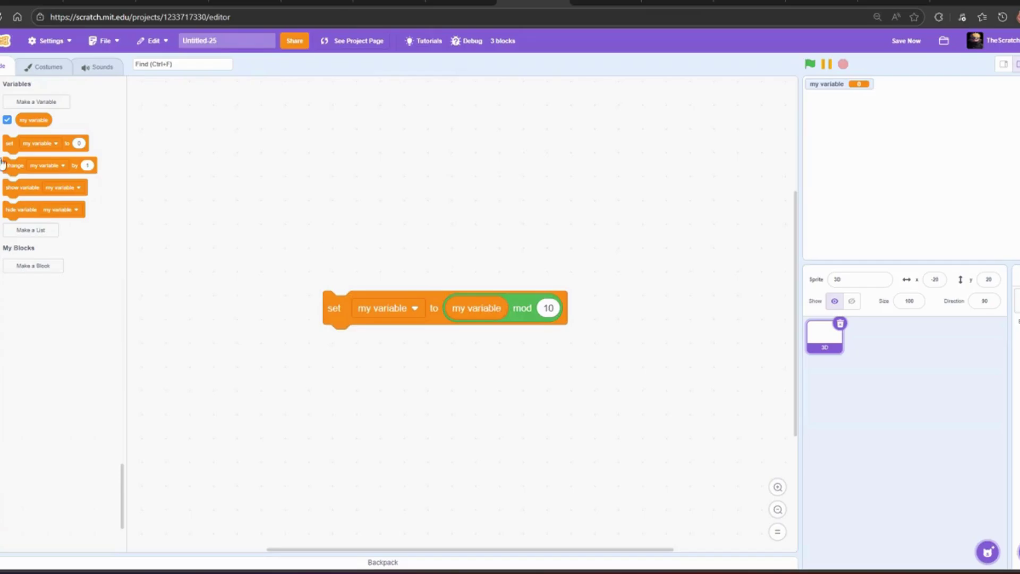
pyautogui.moveTo(13, 165); pyautogui.dragTo(351, 291)
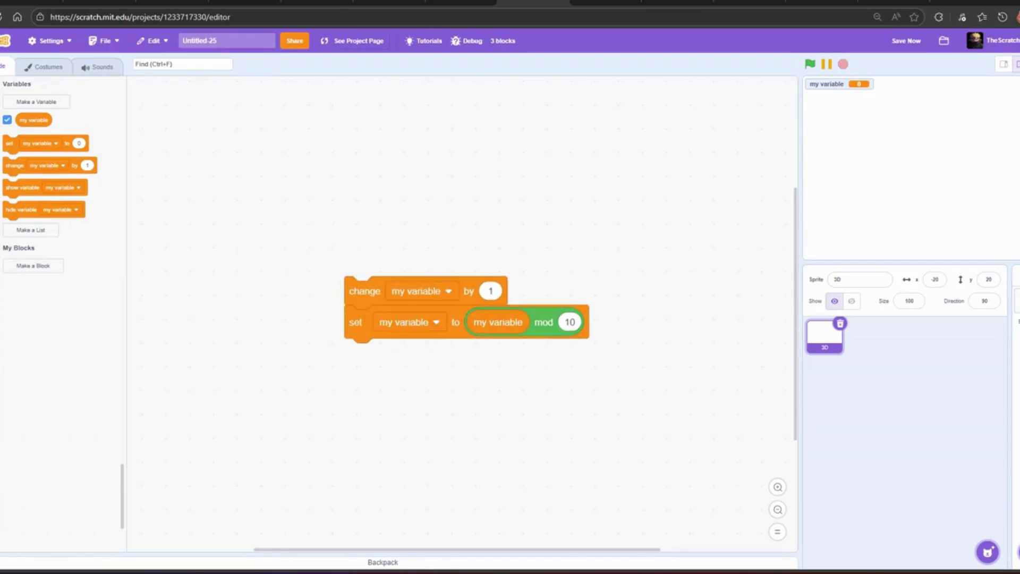
pyautogui.scroll(10, 25, 187)
pyautogui.moveTo(12, 180); pyautogui.dragTo(333, 269)
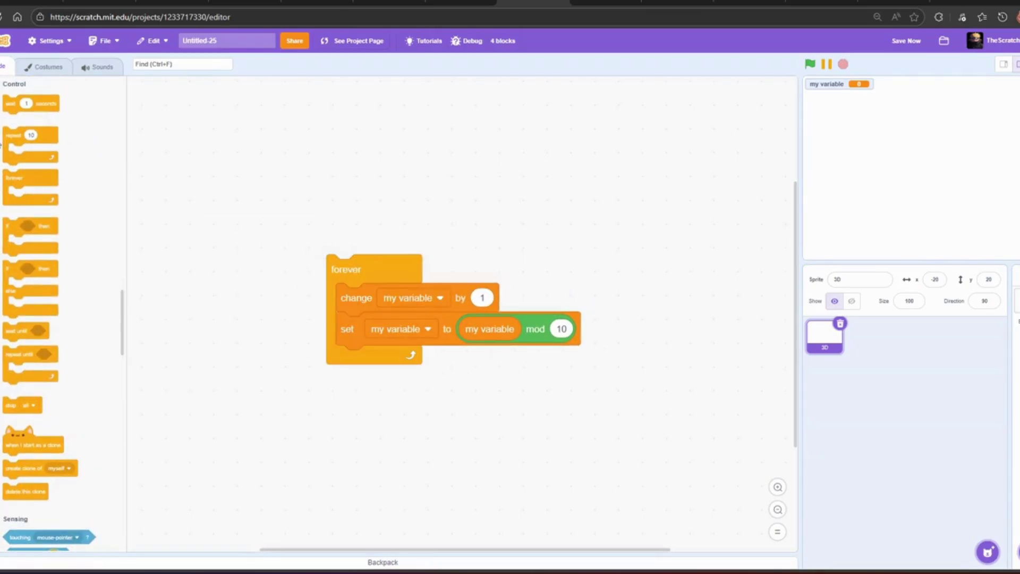
pyautogui.scroll(5, 4, 144)
pyautogui.moveTo(12, 114); pyautogui.dragTo(329, 234)
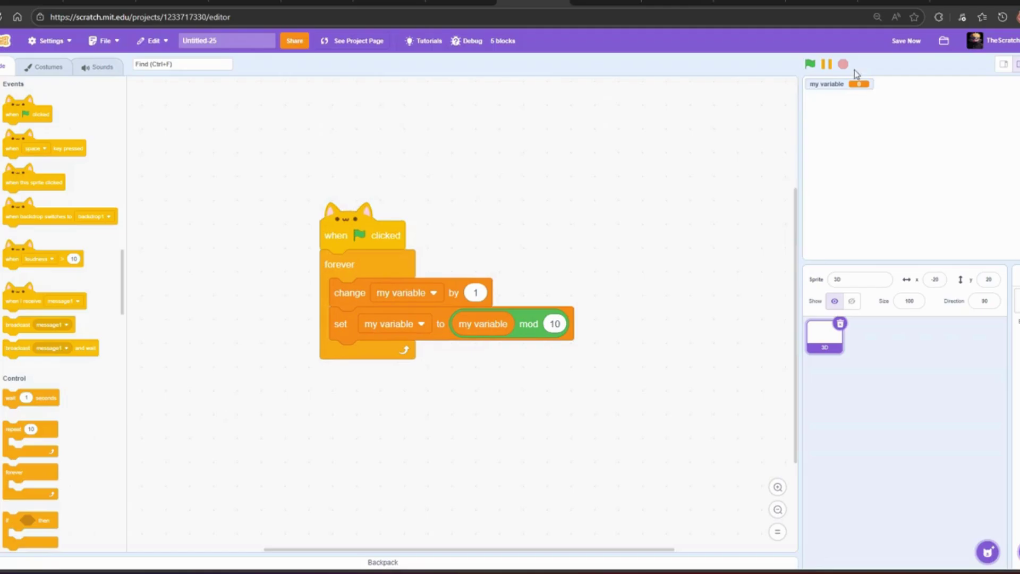
# Run and stop the counting script, then rerun it with the mod divisor set to 100
pyautogui.click(810, 64)
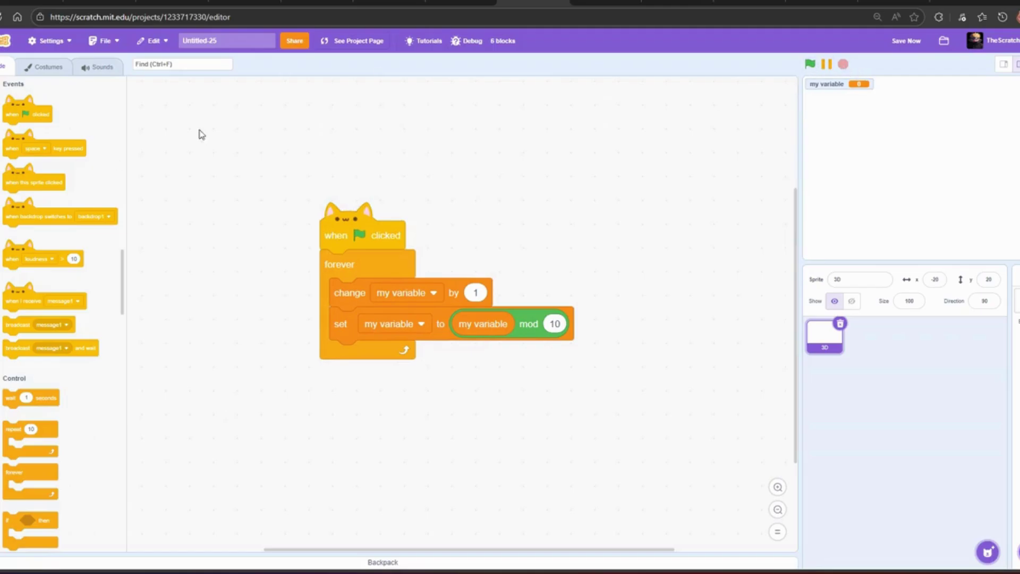
pyautogui.click(808, 65)
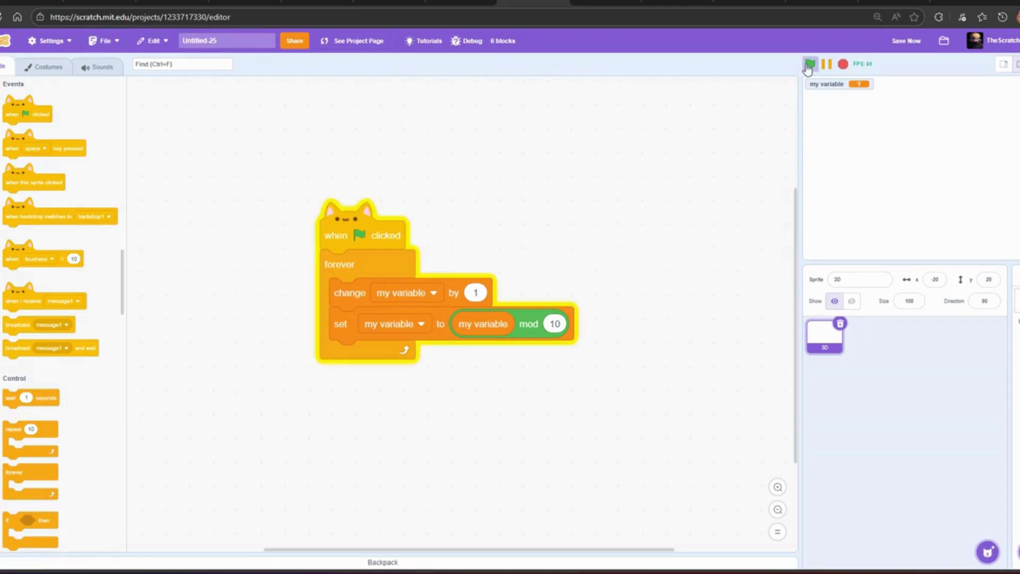
pyautogui.click(842, 64)
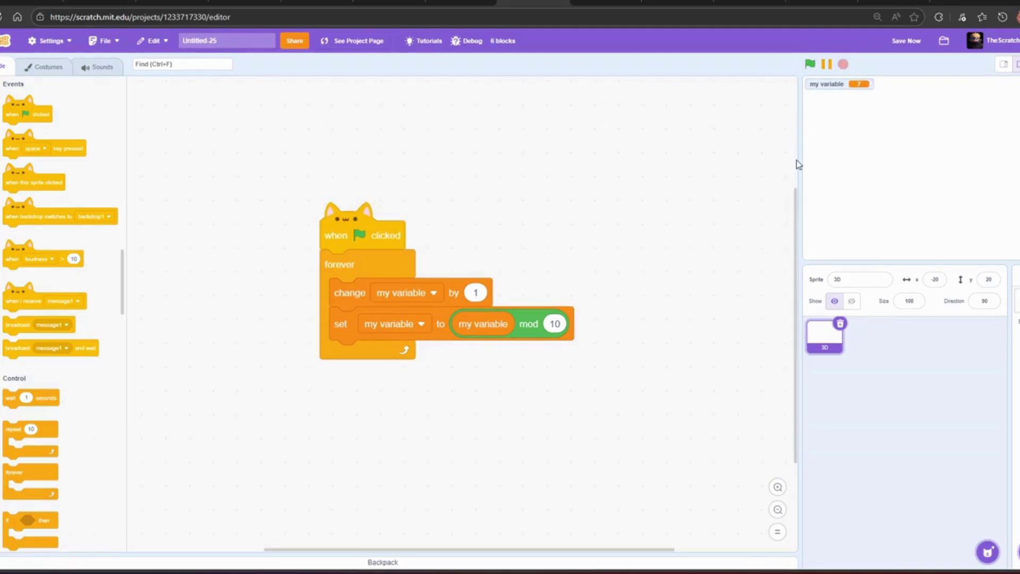
pyautogui.click(556, 324)
pyautogui.write('100')
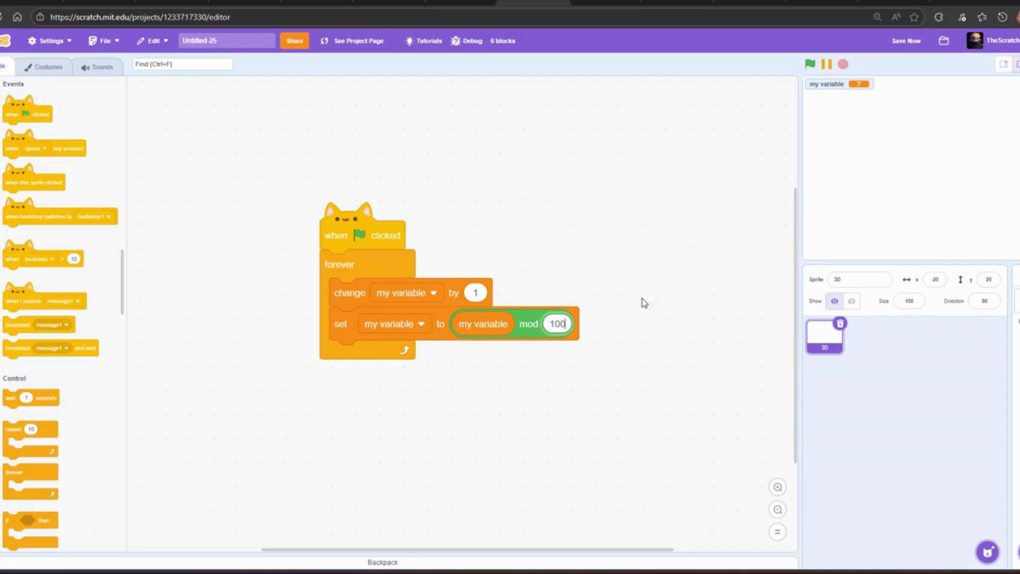
pyautogui.click(810, 64)
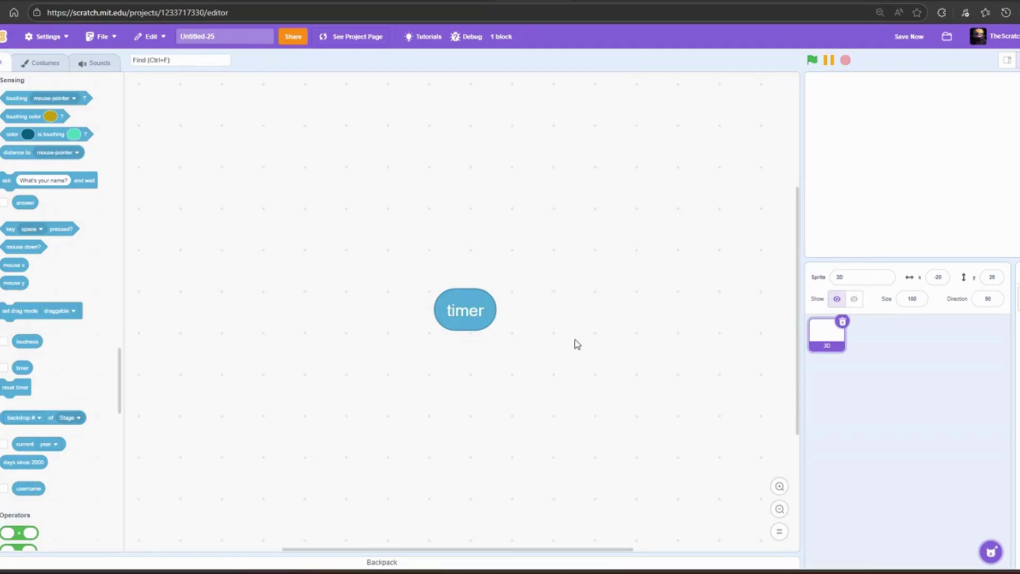
pyautogui.moveTo(463, 312); pyautogui.dragTo(428, 315)
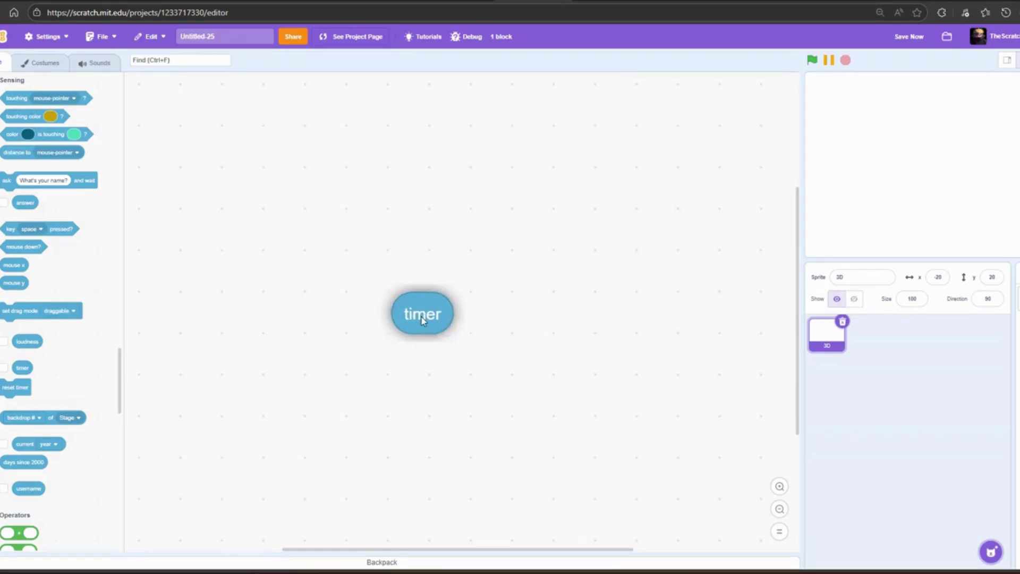
pyautogui.scroll(5, 36, 473)
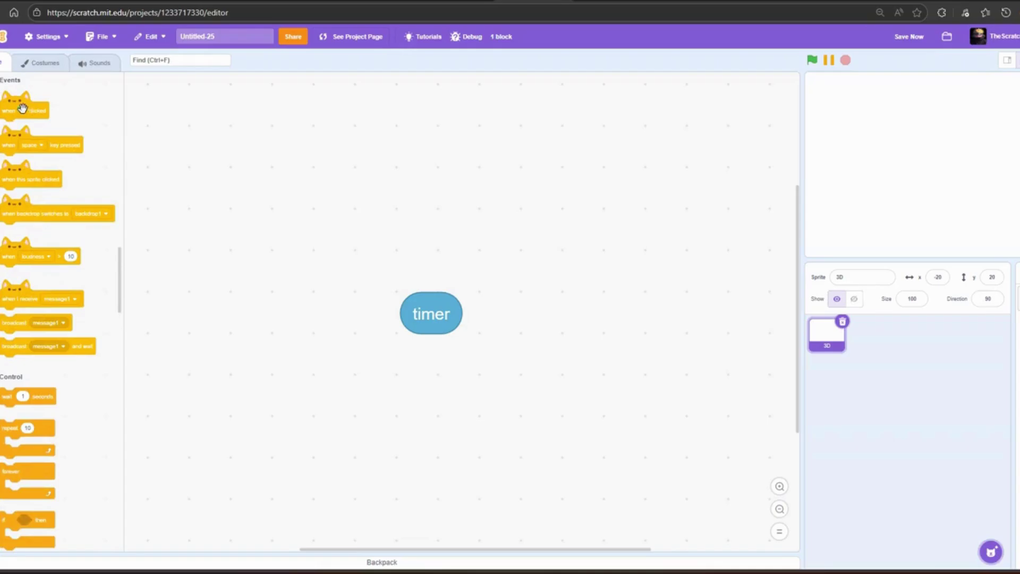
# Build a forever loop with change my variable by 1 beside the timer block, then delete it
pyautogui.moveTo(36, 473); pyautogui.dragTo(255, 256)
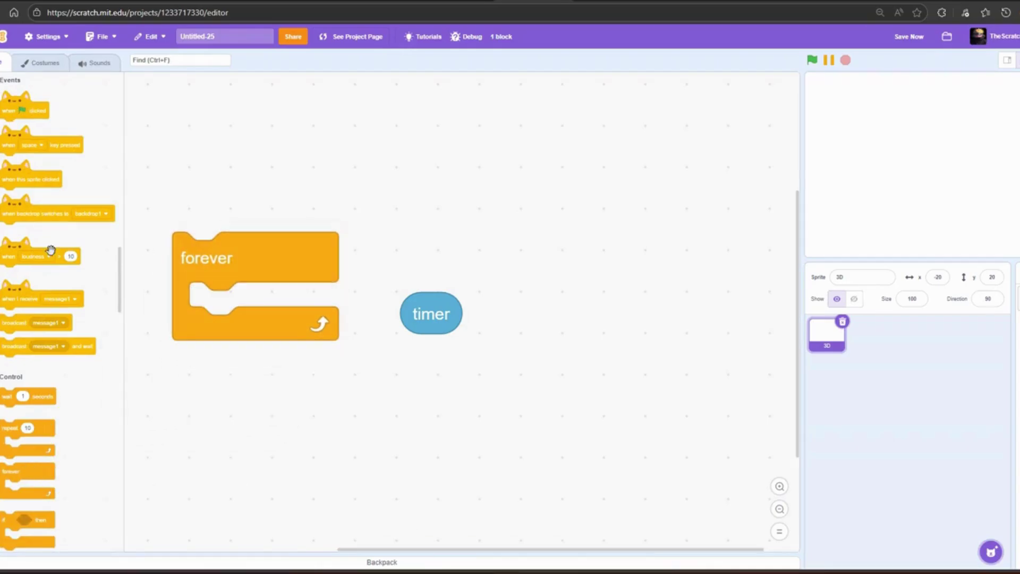
pyautogui.scroll(-10, 60, 319)
pyautogui.moveTo(12, 162)
pyautogui.mouseDown()
pyautogui.moveTo(205, 280)
pyautogui.moveTo(47, 267)
pyautogui.mouseUp()
pyautogui.moveTo(488, 357); pyautogui.dragTo(454, 301)
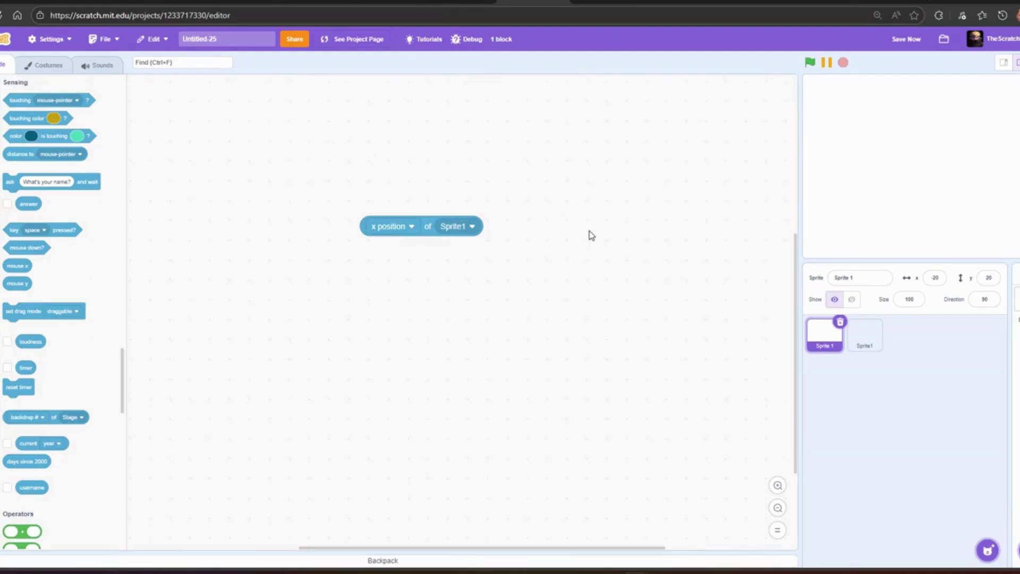
pyautogui.click(462, 231)
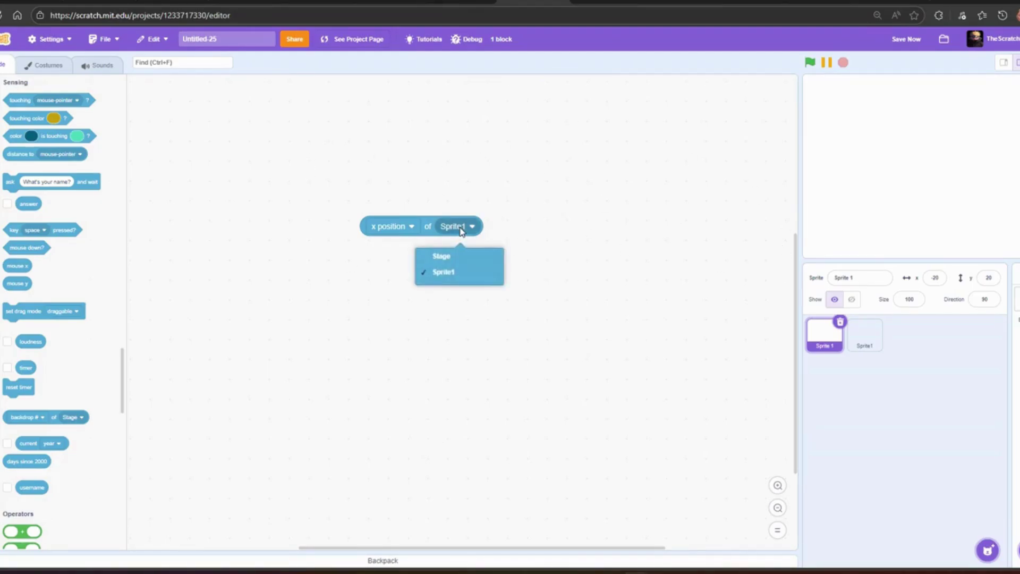
pyautogui.click(451, 276)
pyautogui.click(407, 230)
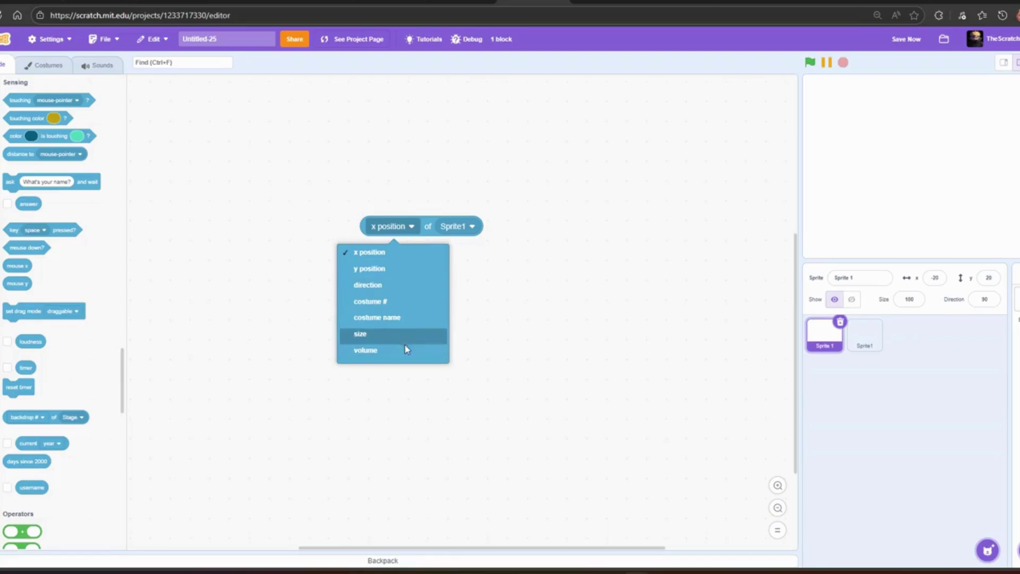
pyautogui.click(364, 368)
pyautogui.moveTo(24, 422)
pyautogui.mouseDown()
pyautogui.moveTo(424, 269)
pyautogui.moveTo(57, 357)
pyautogui.mouseUp()
pyautogui.scroll(-10, 62, 311)
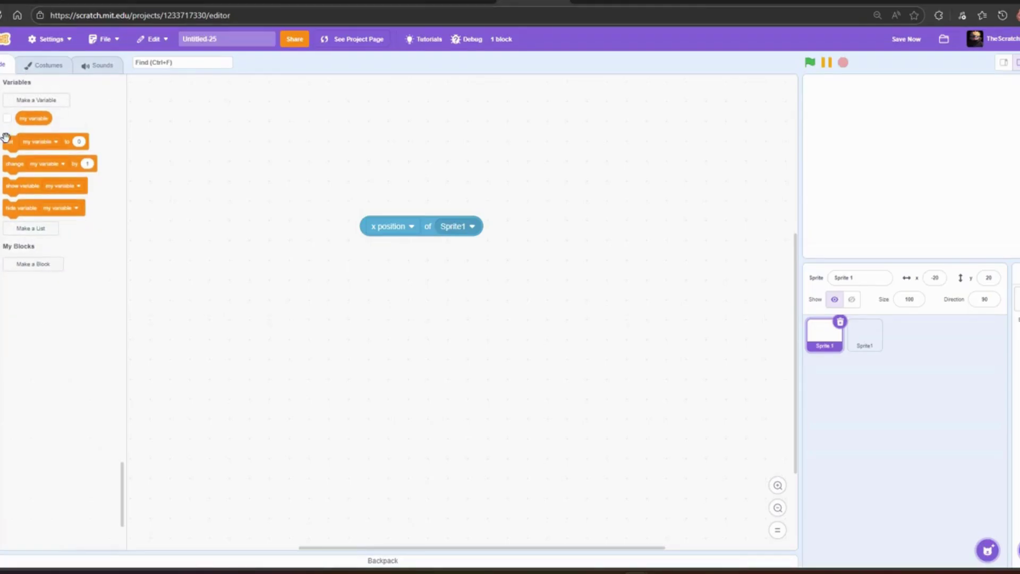
pyautogui.moveTo(33, 118)
pyautogui.mouseDown()
pyautogui.moveTo(352, 276)
pyautogui.moveTo(55, 171)
pyautogui.mouseUp()
pyautogui.moveTo(423, 226); pyautogui.dragTo(419, 232)
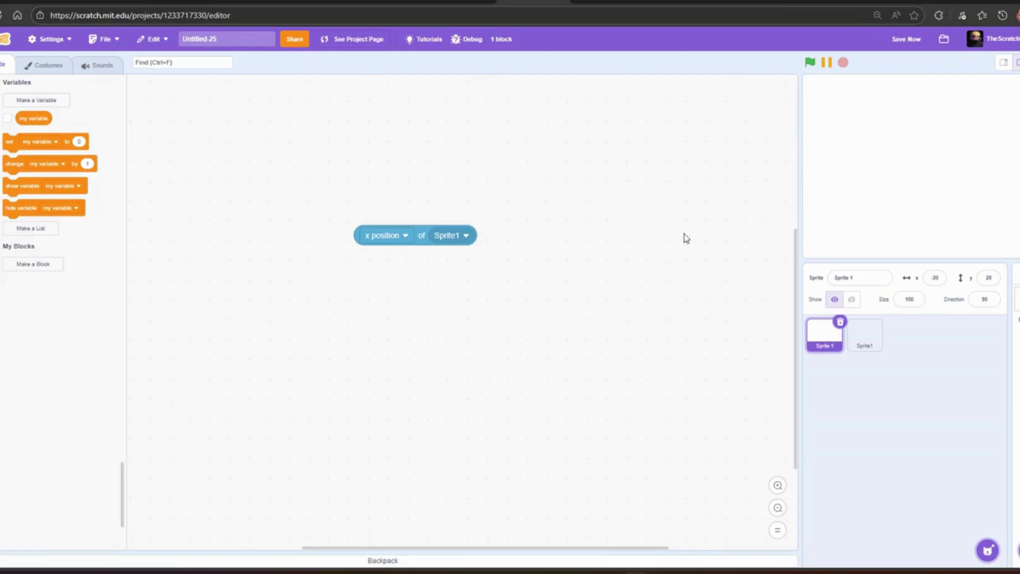
pyautogui.click(388, 238)
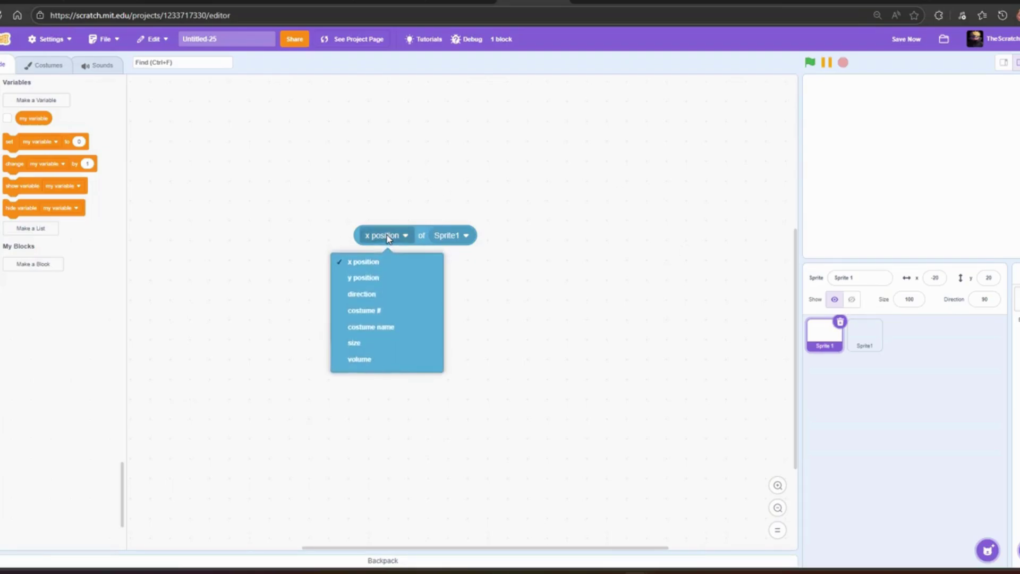
pyautogui.click(388, 236)
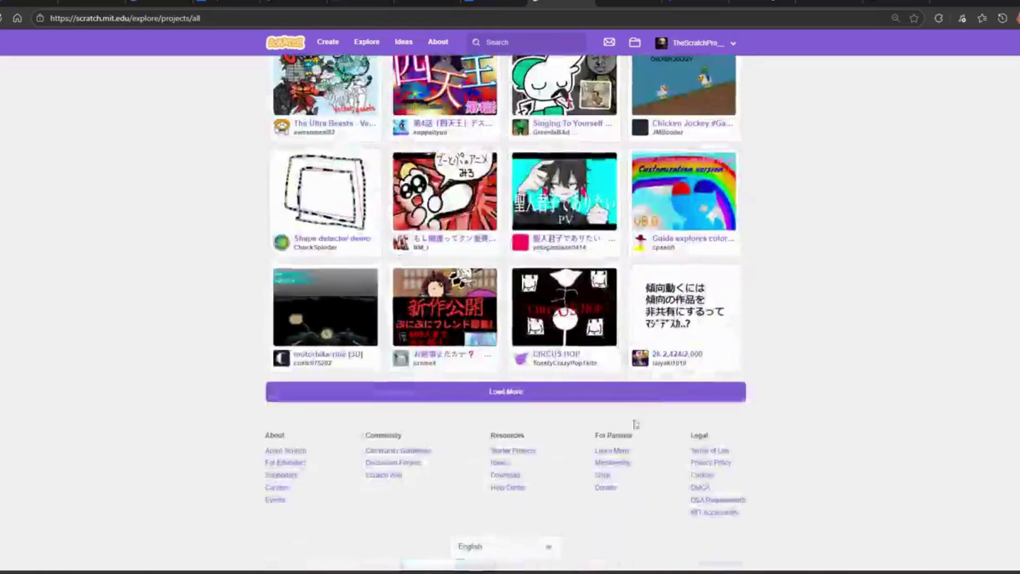
# Load two more batches of community projects on the Explore page
pyautogui.click(600, 391)
pyautogui.scroll(-5, 580, 391)
pyautogui.scroll(-2, 580, 391)
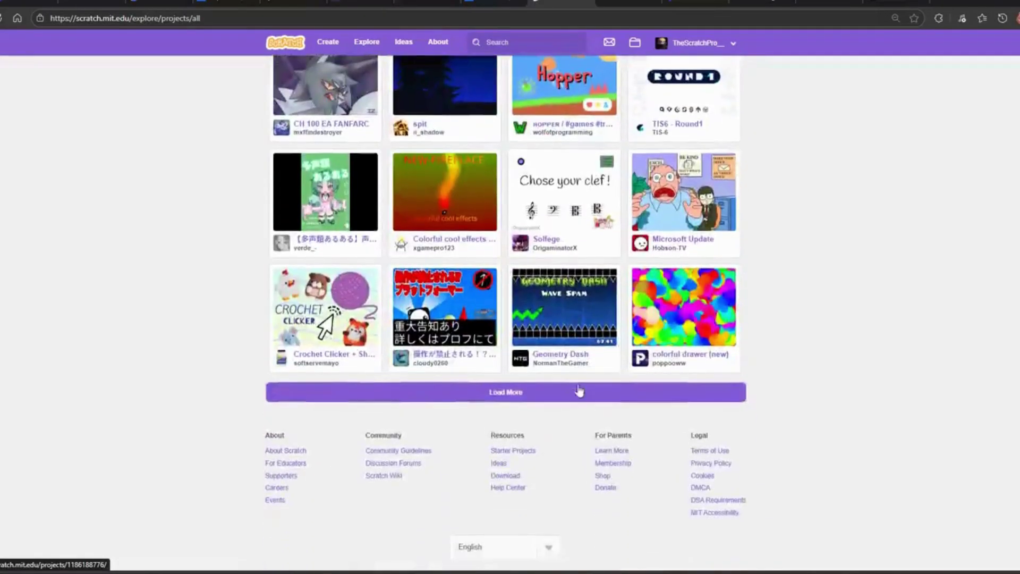
pyautogui.click(579, 391)
pyautogui.scroll(-3, 579, 391)
pyautogui.scroll(-3, 580, 391)
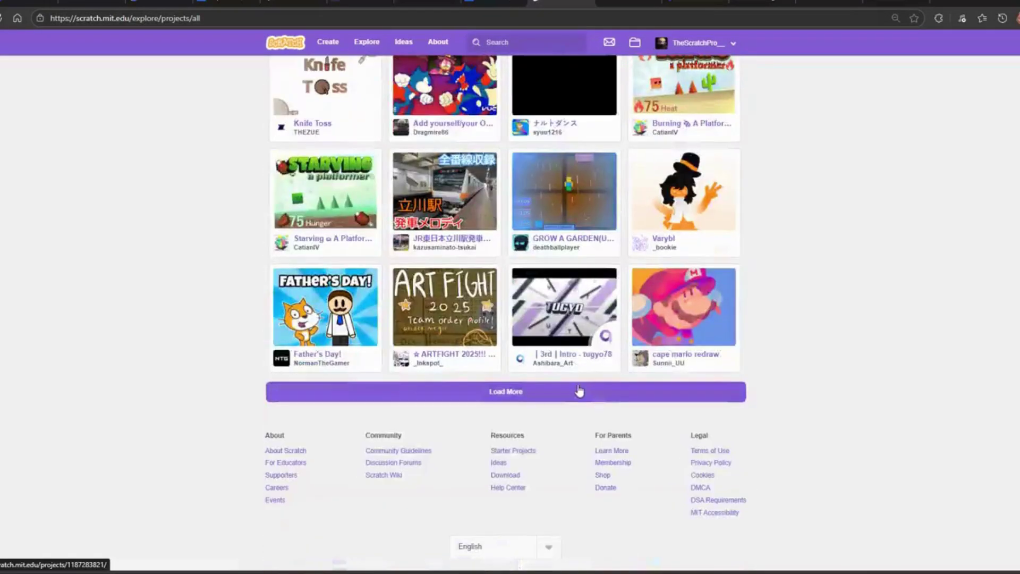